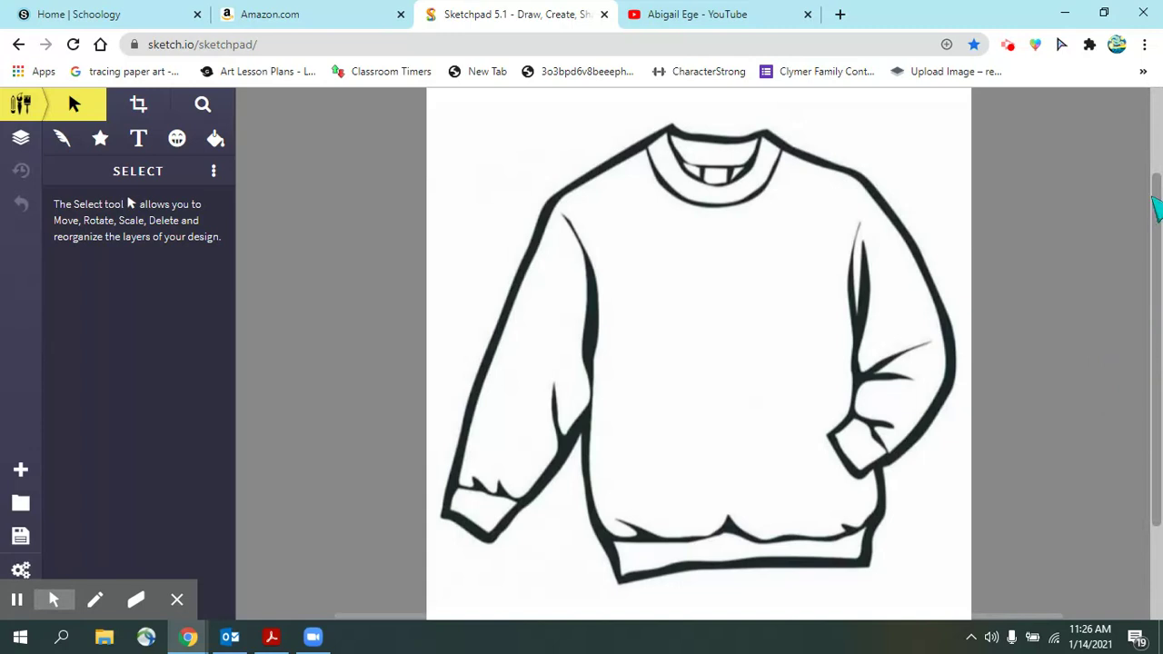
Set up the Vector Fill tool with a solid #006192 dark blue fill at 100% opacity.
click(177, 599)
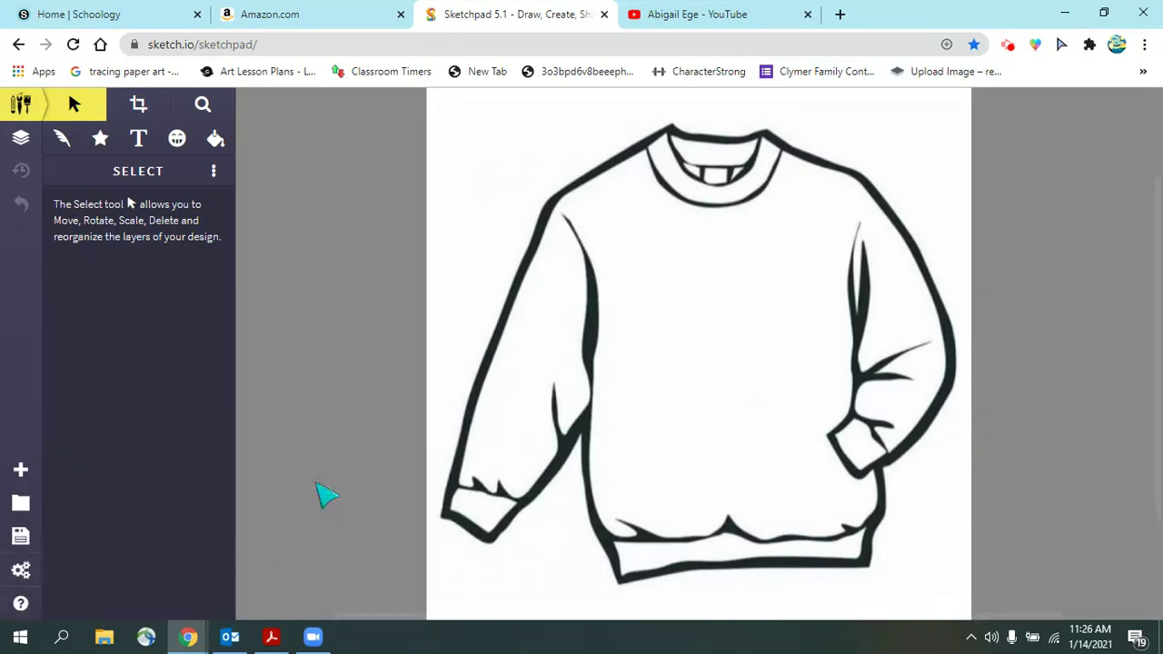
click(216, 145)
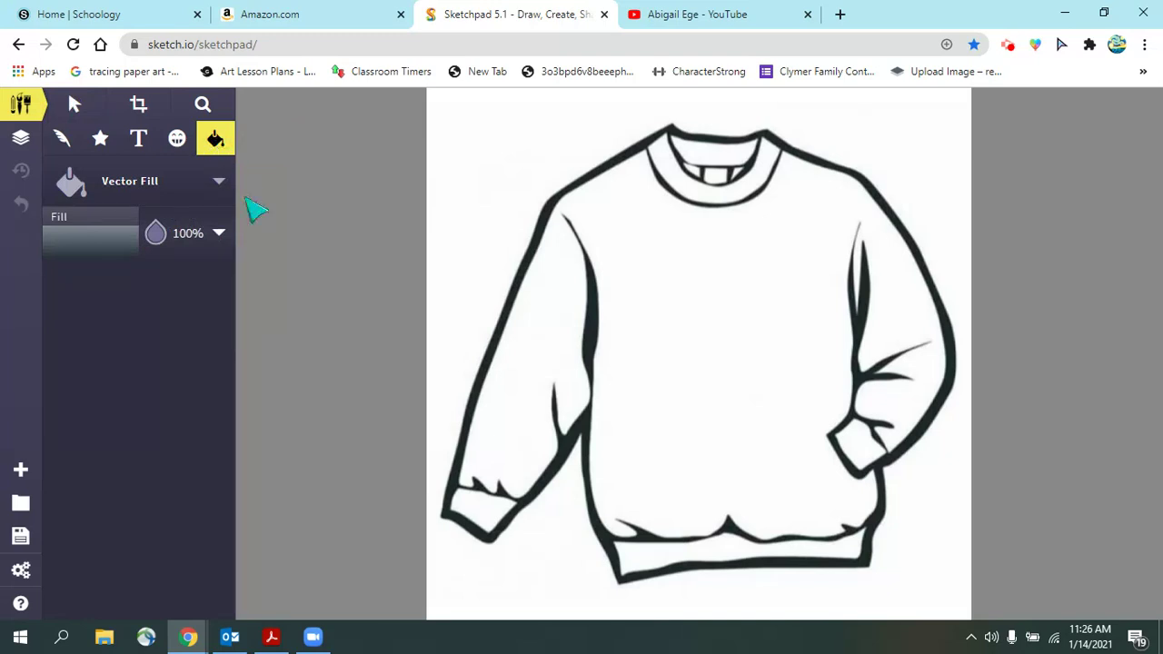
click(177, 181)
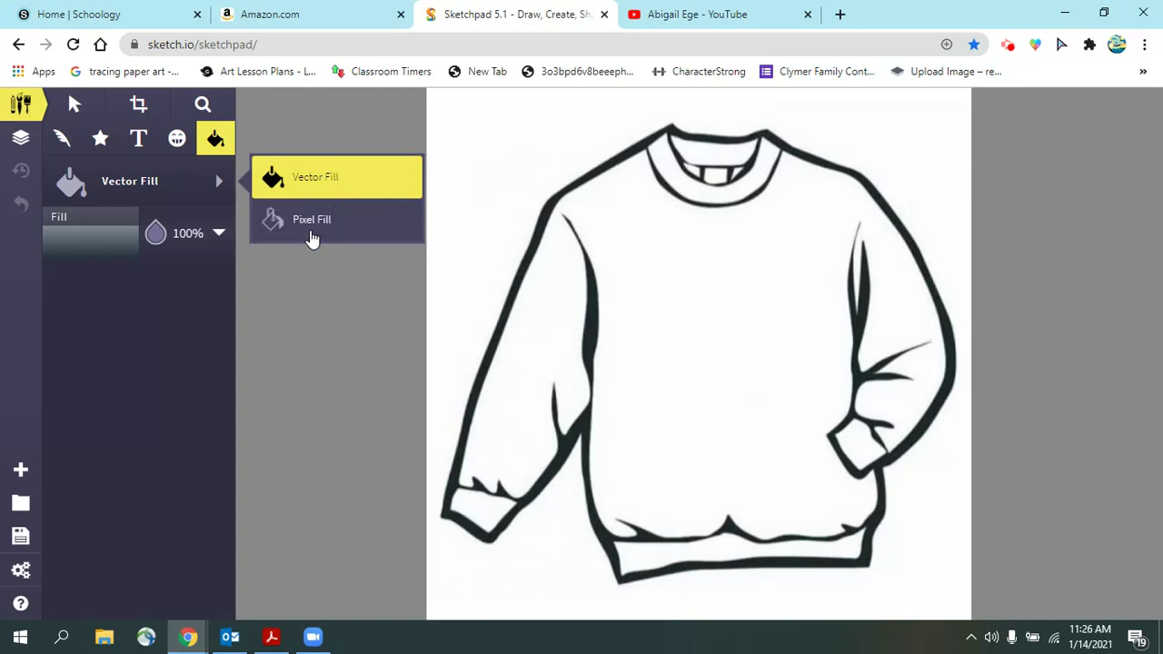
click(326, 177)
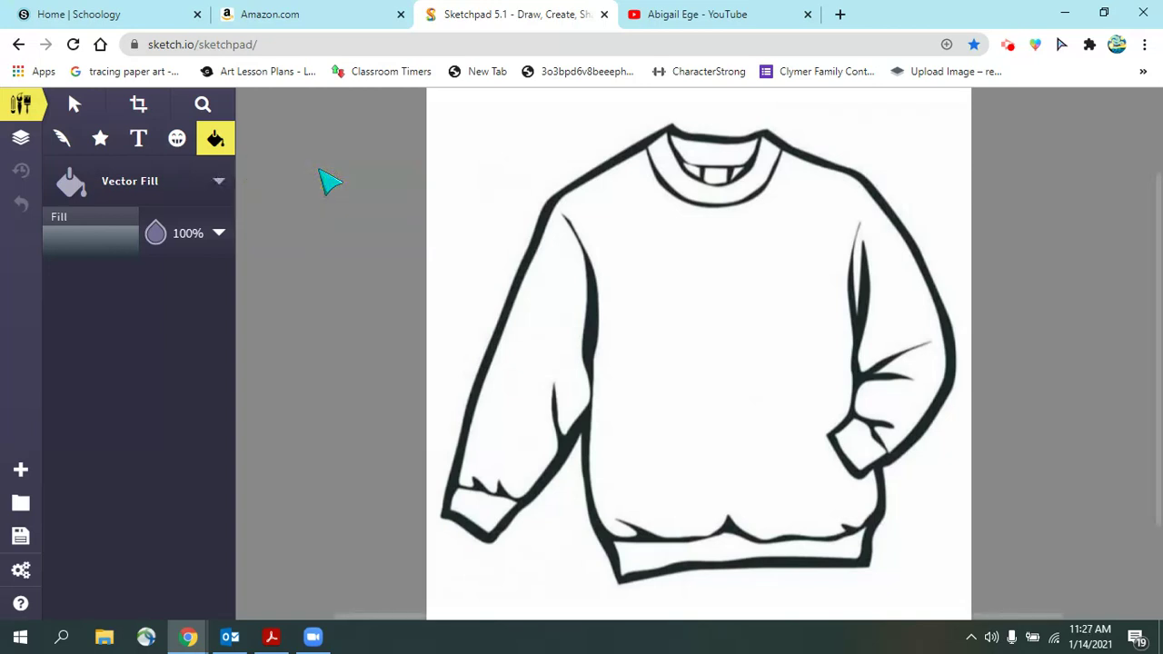
click(97, 248)
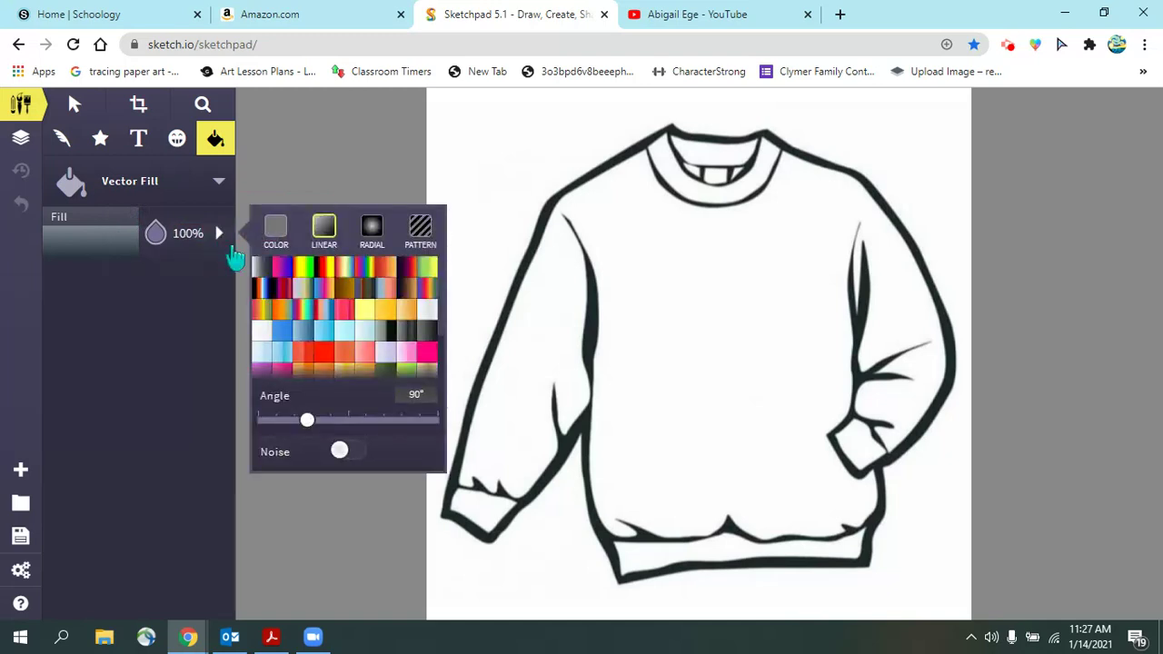
click(274, 234)
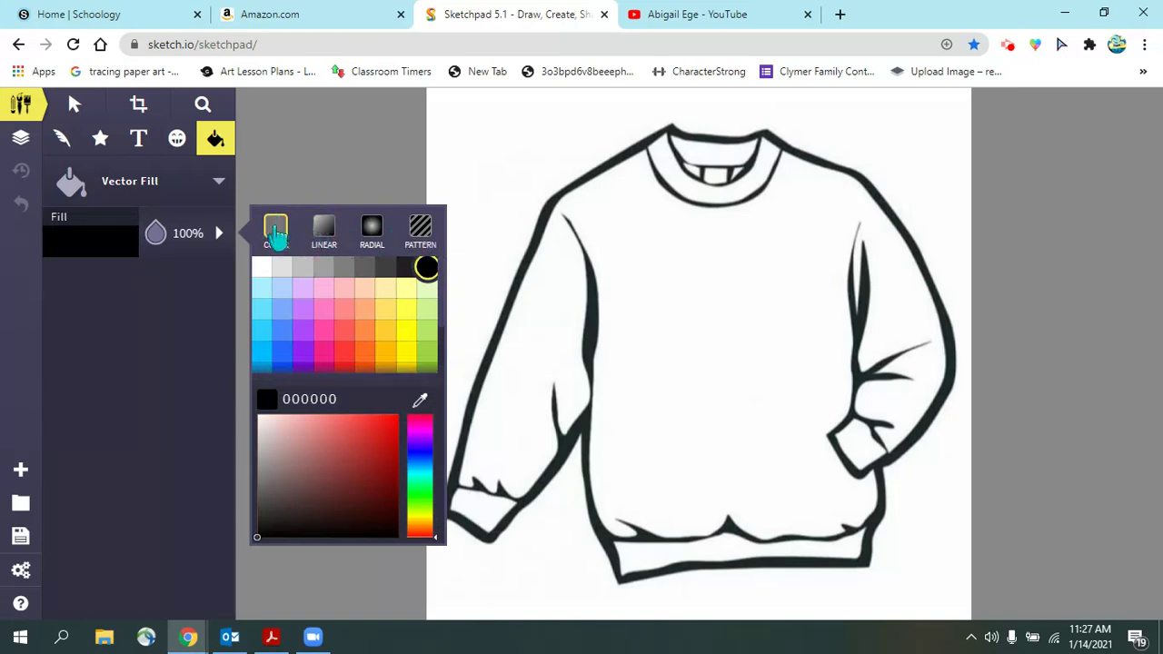
scroll(294, 312, down, 2)
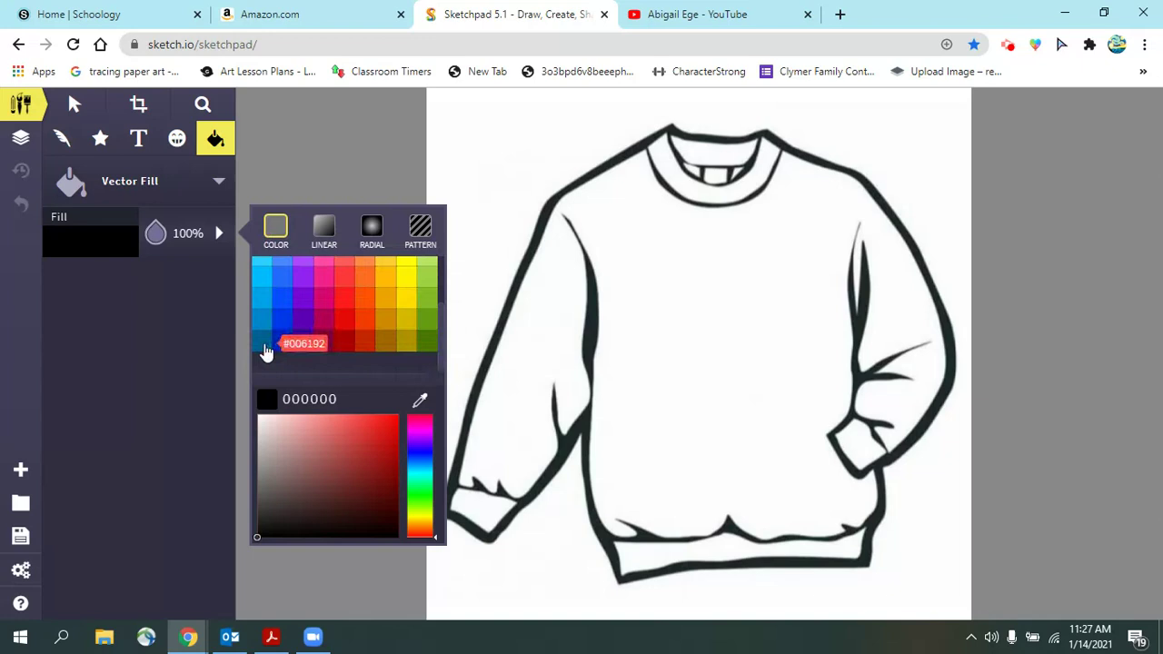
click(263, 348)
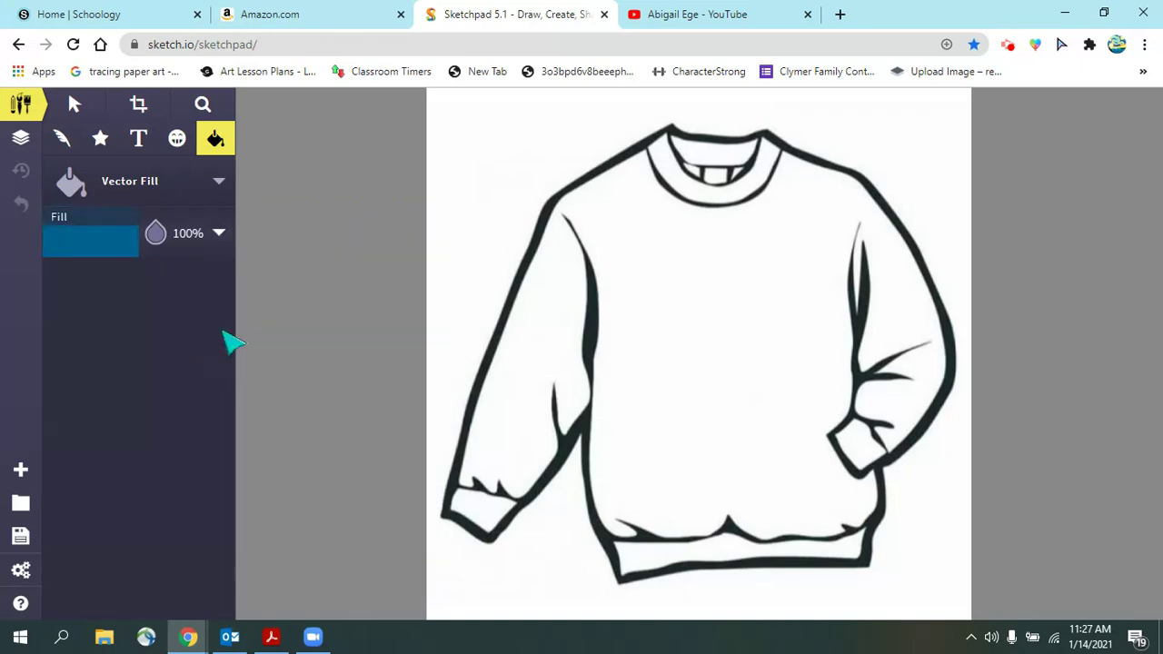
click(688, 282)
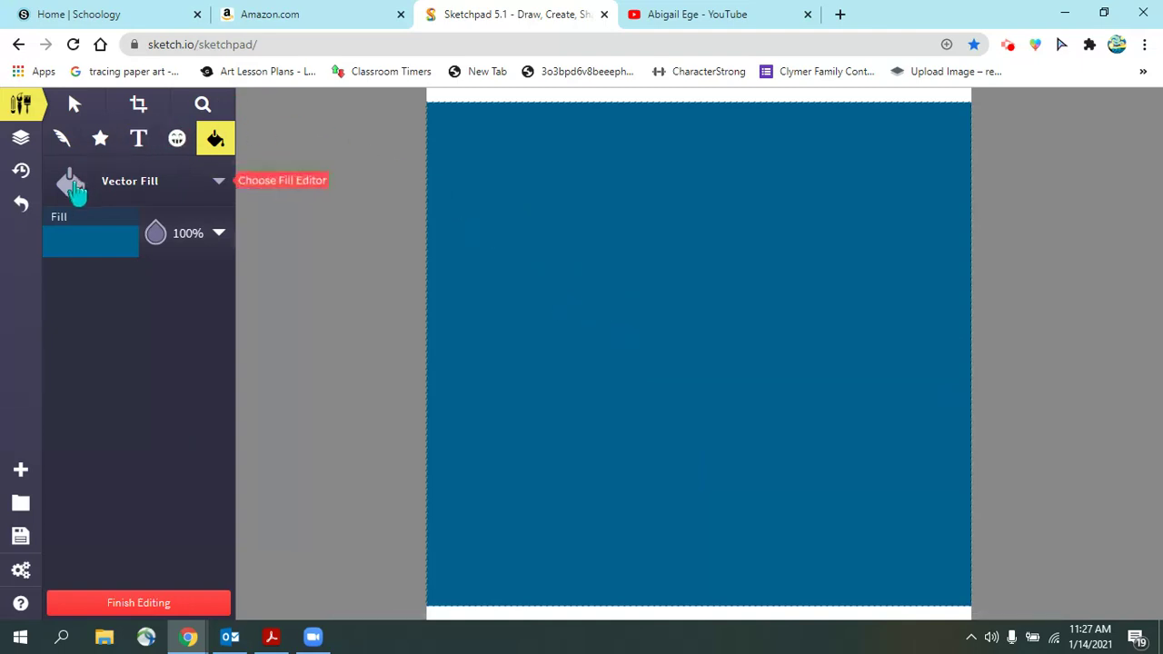
click(22, 207)
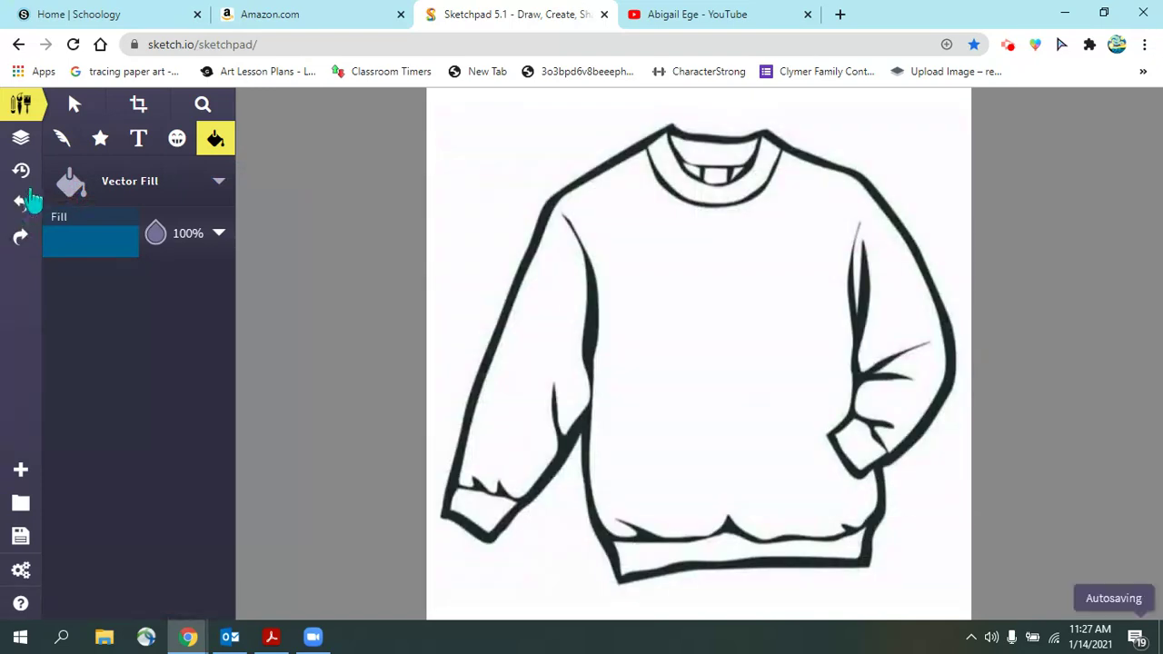
Switch the fill tool to Pixel Fill, keeping a solid #006192 dark blue colour.
click(119, 182)
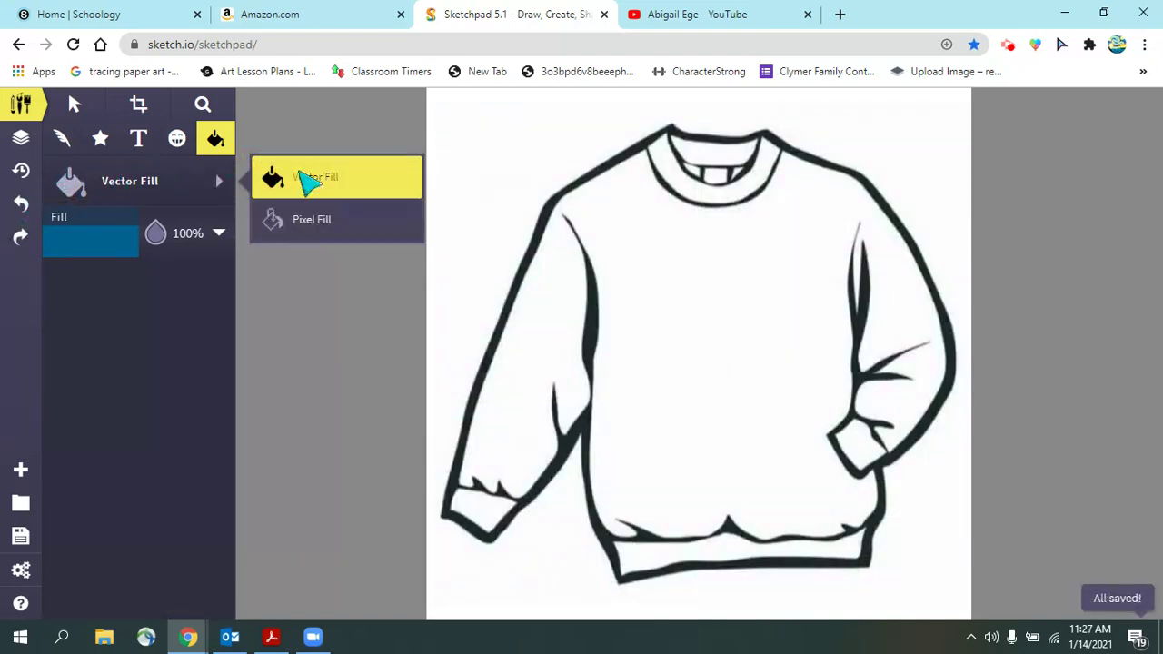
click(323, 225)
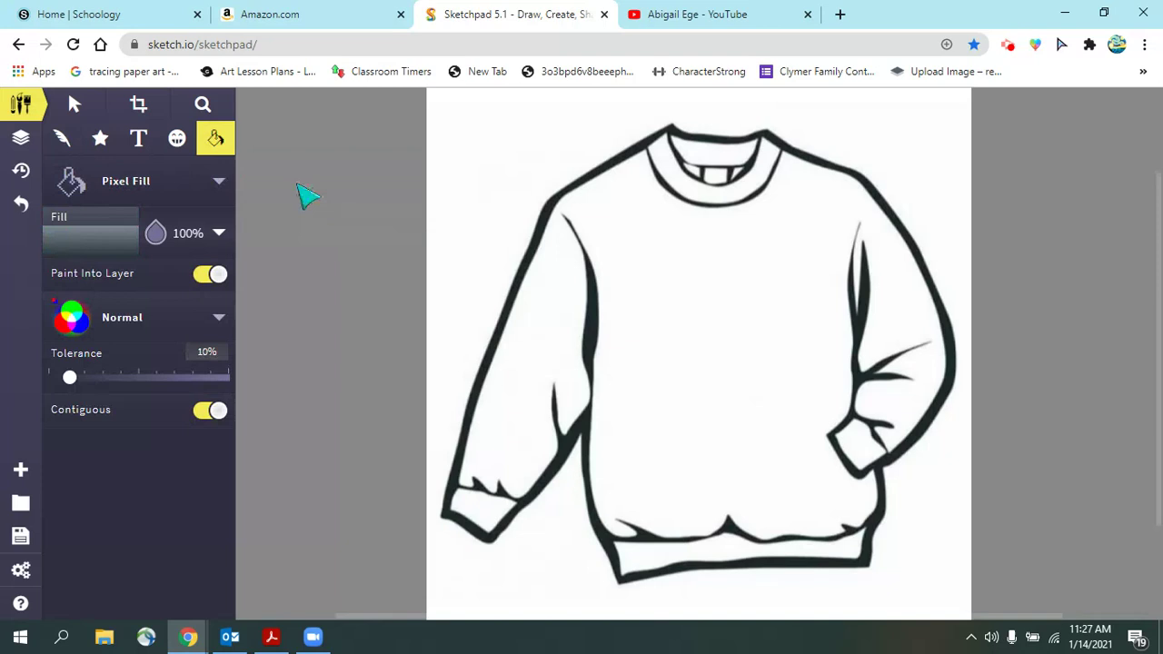
click(76, 240)
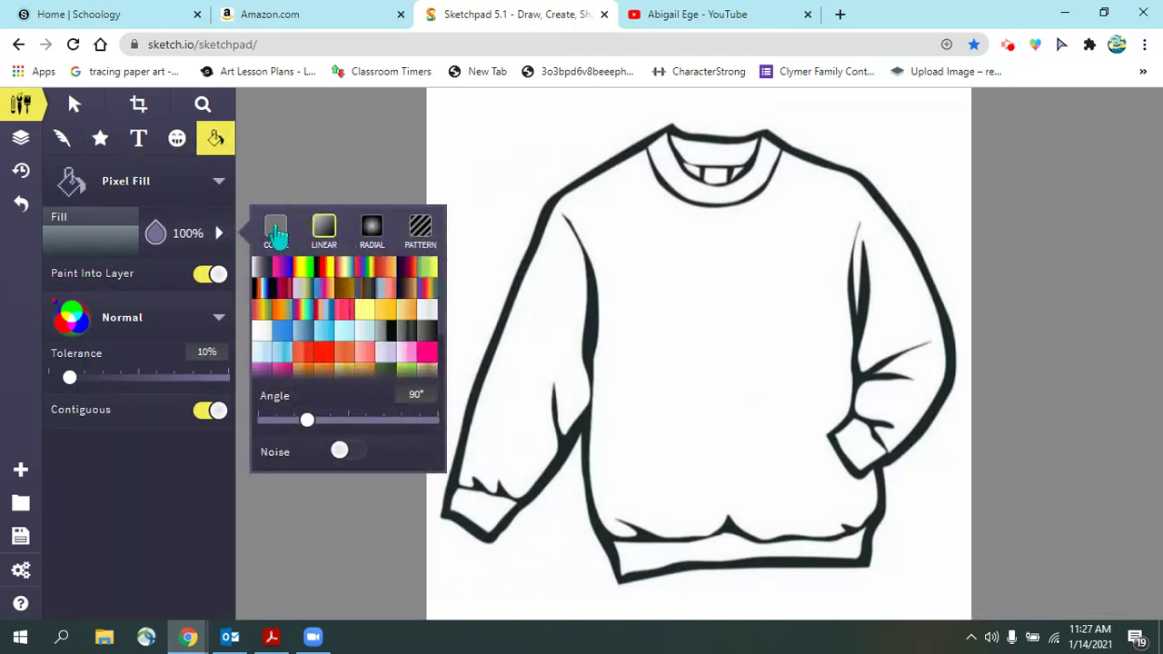
click(276, 234)
scroll(294, 309, down, 2)
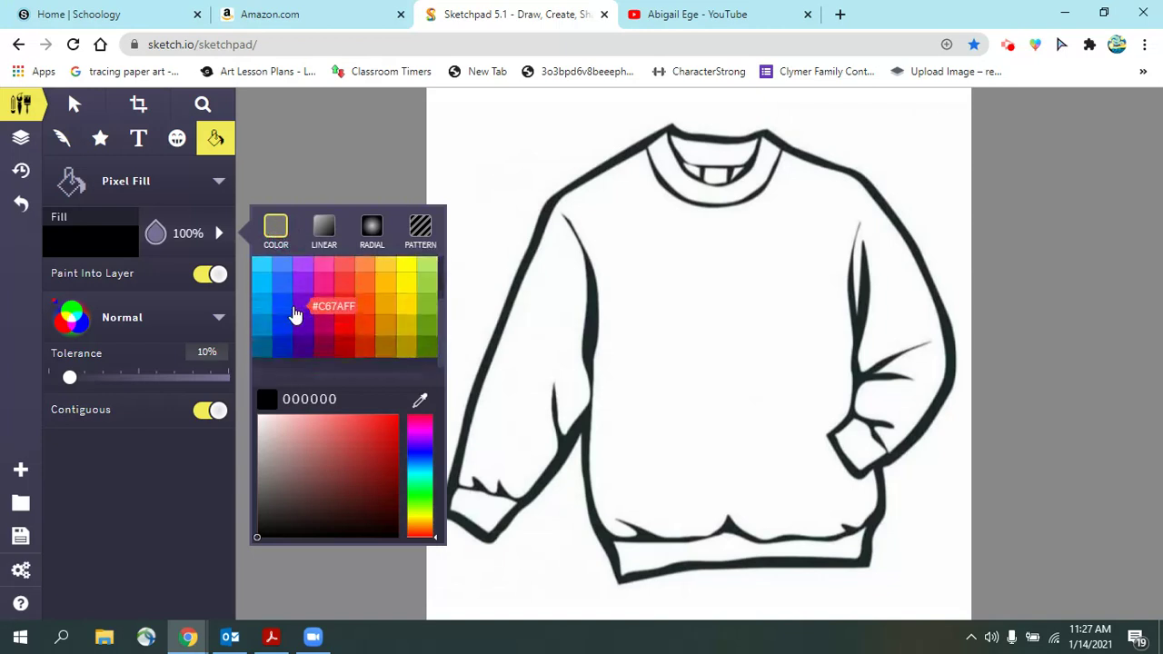
click(262, 344)
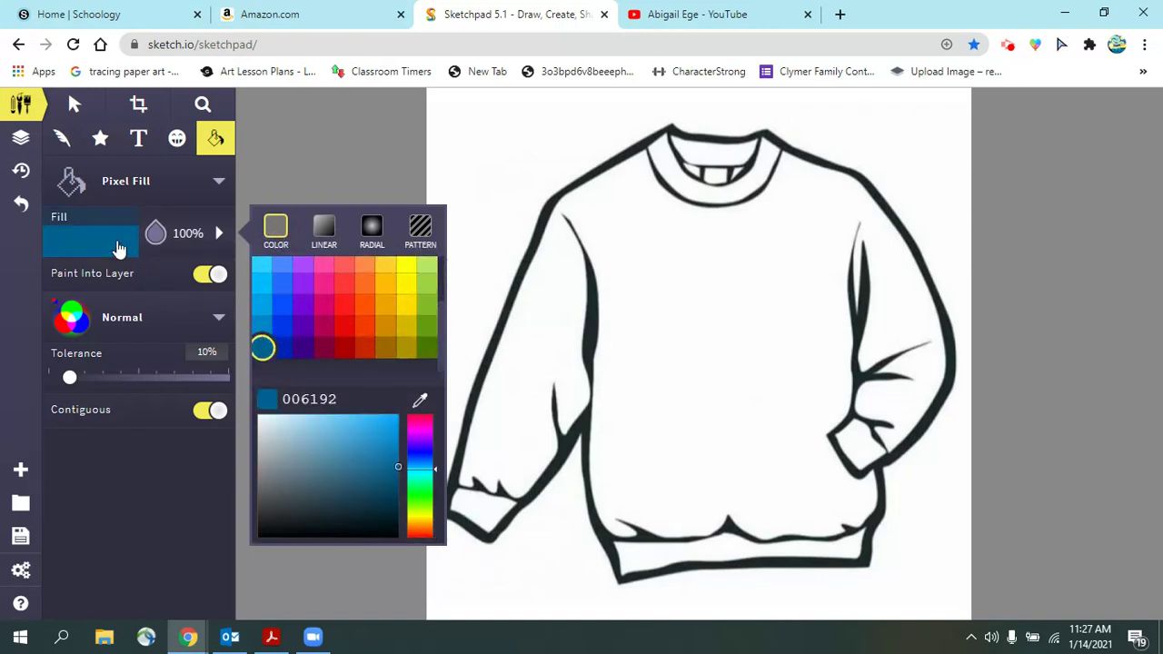
click(118, 248)
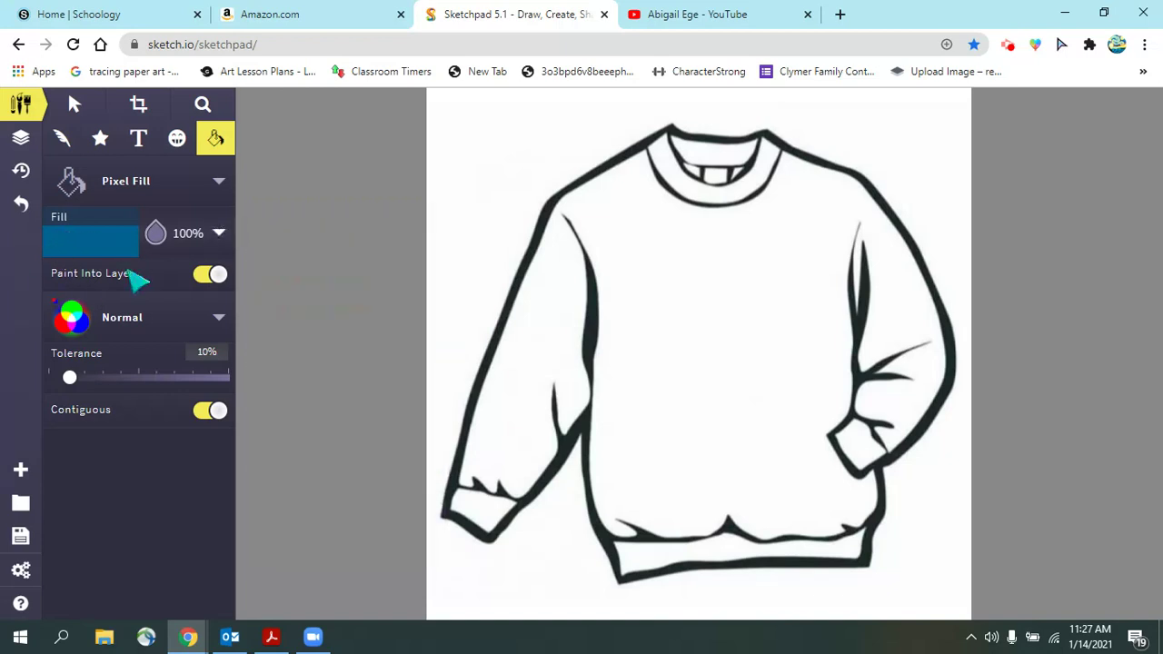
Briefly try Vector Fill, then return the fill mode to Pixel Fill.
click(117, 191)
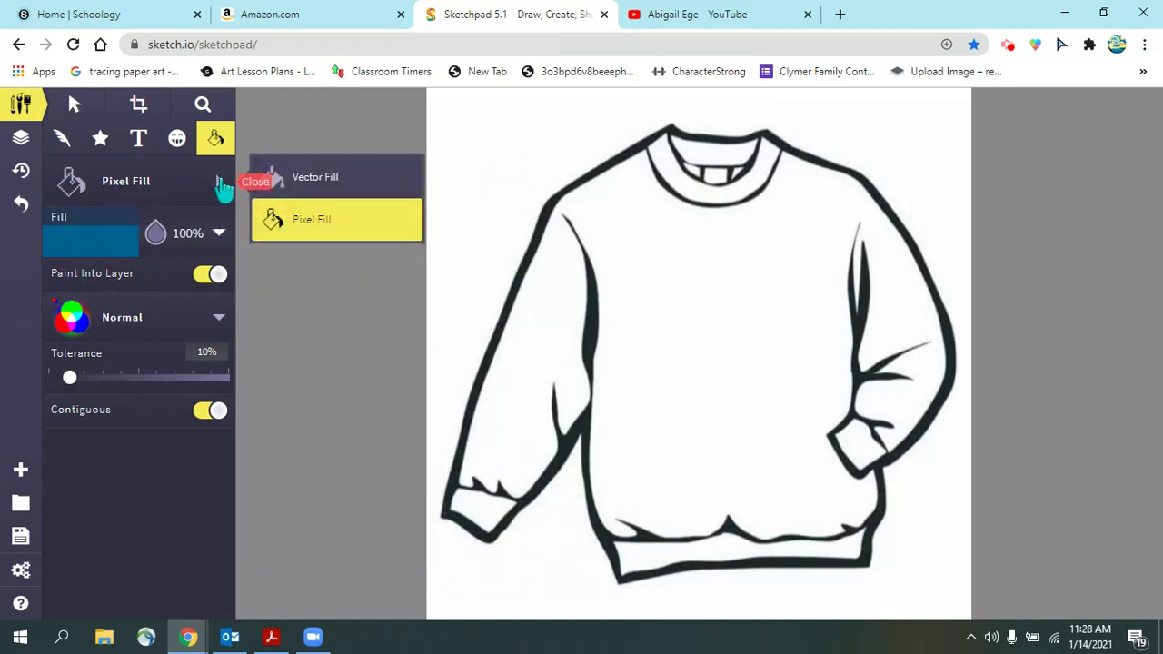
click(301, 183)
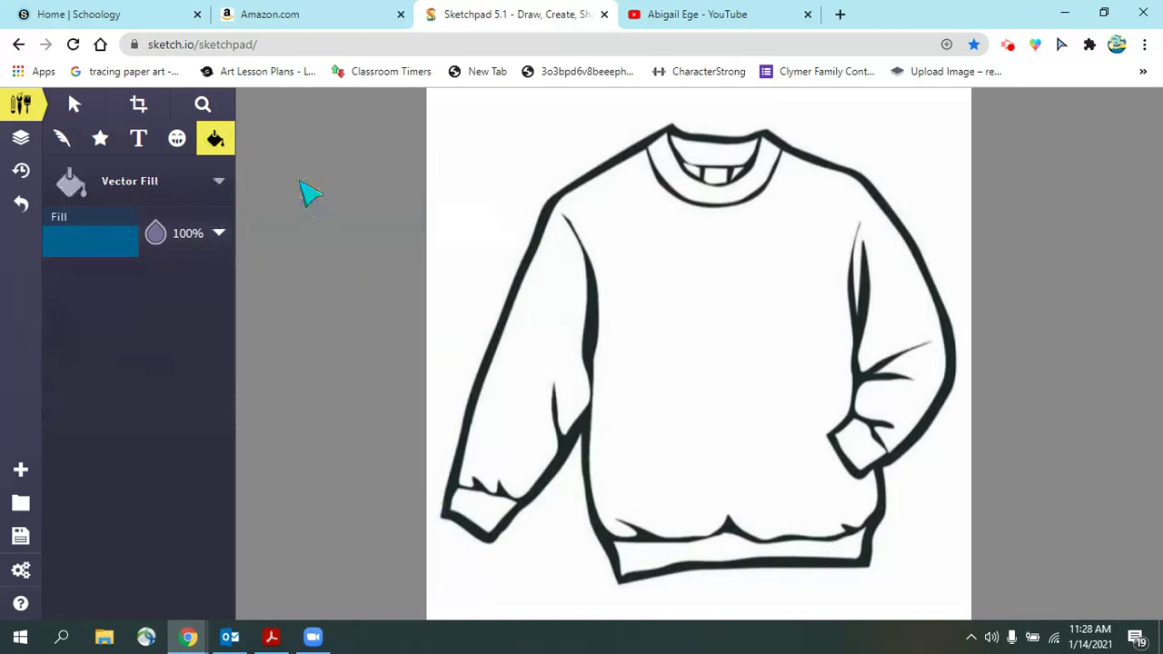
click(147, 198)
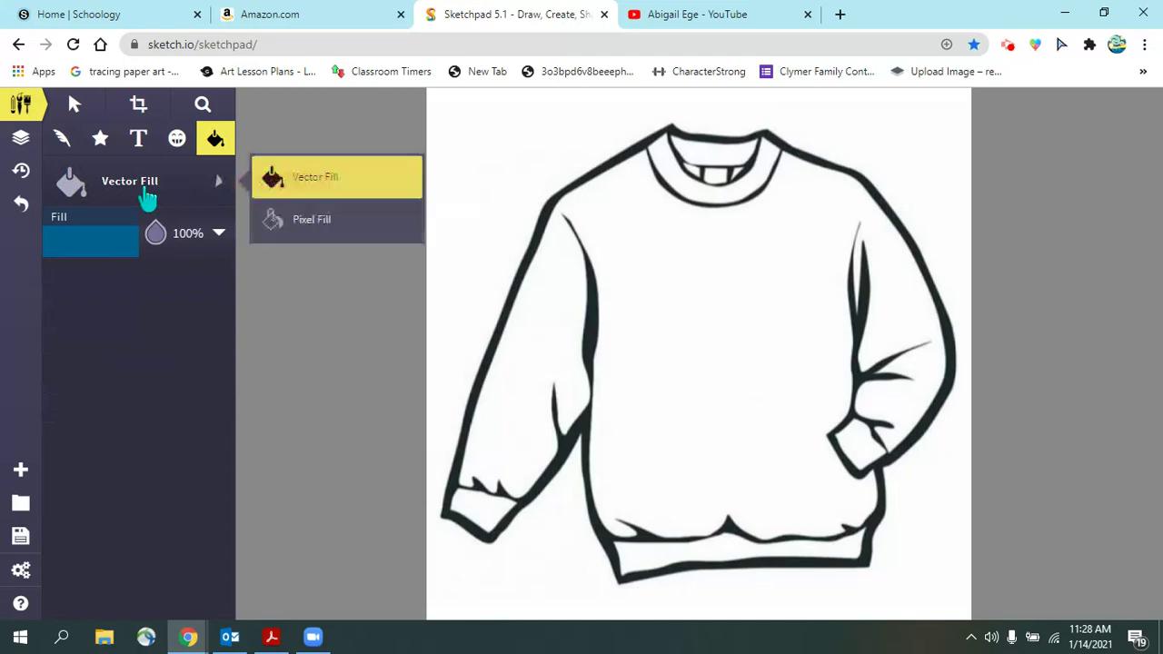
click(324, 234)
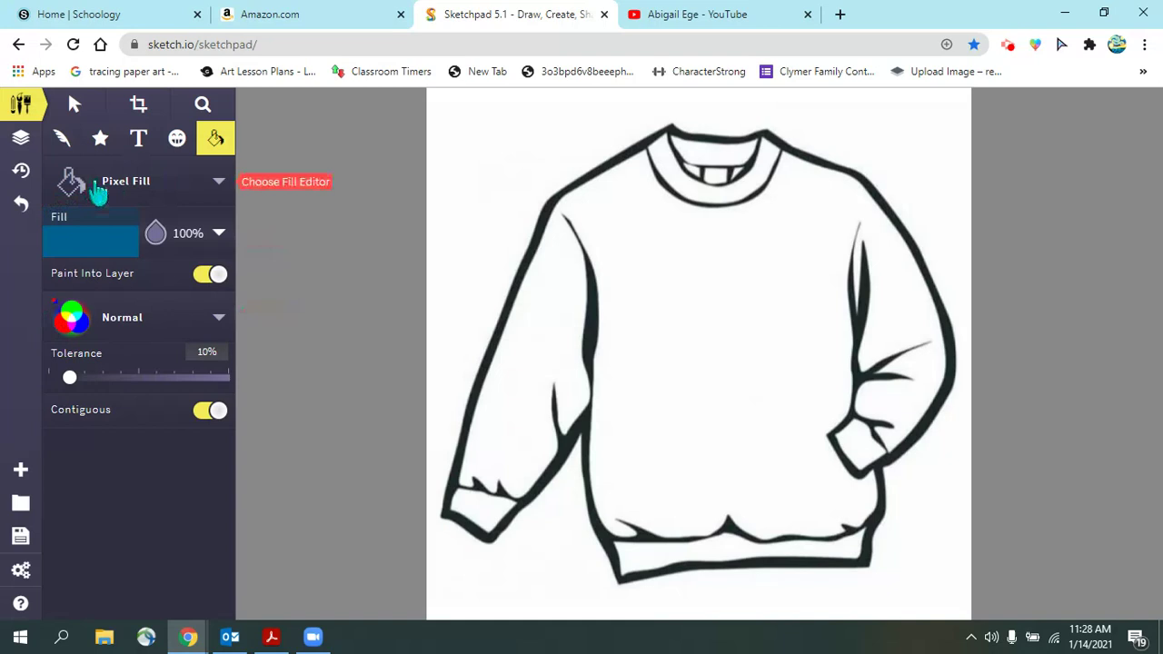
click(162, 193)
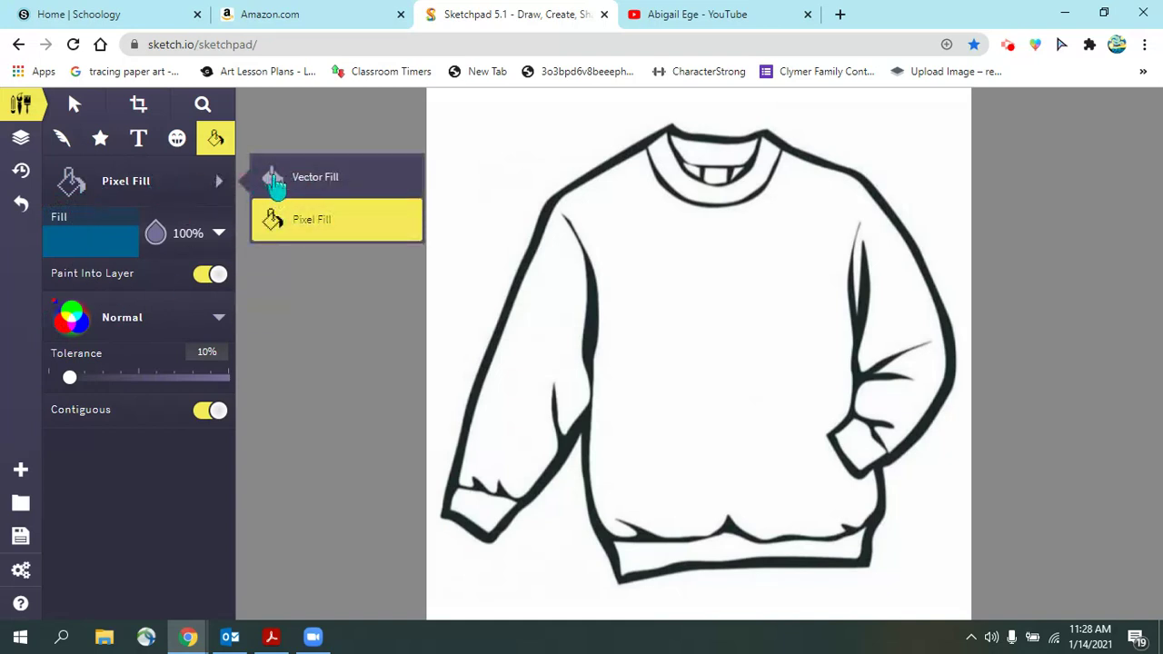
Keep Pixel Fill and bucket-fill the sweater's body and sleeves with #006192 dark blue.
click(359, 231)
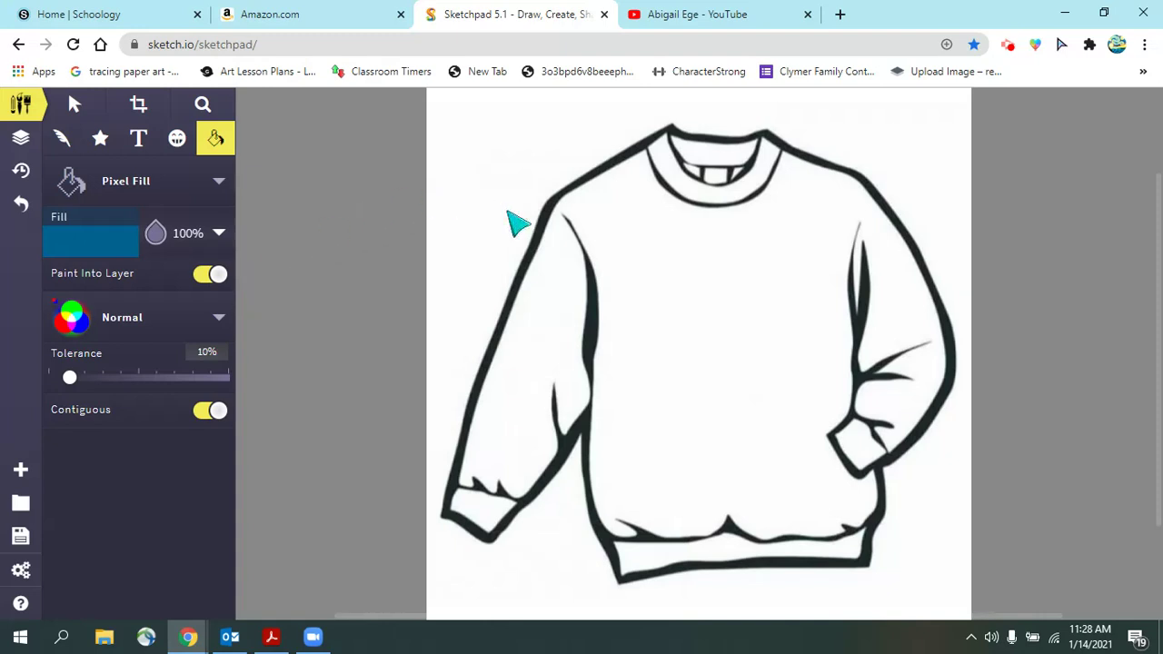
click(696, 351)
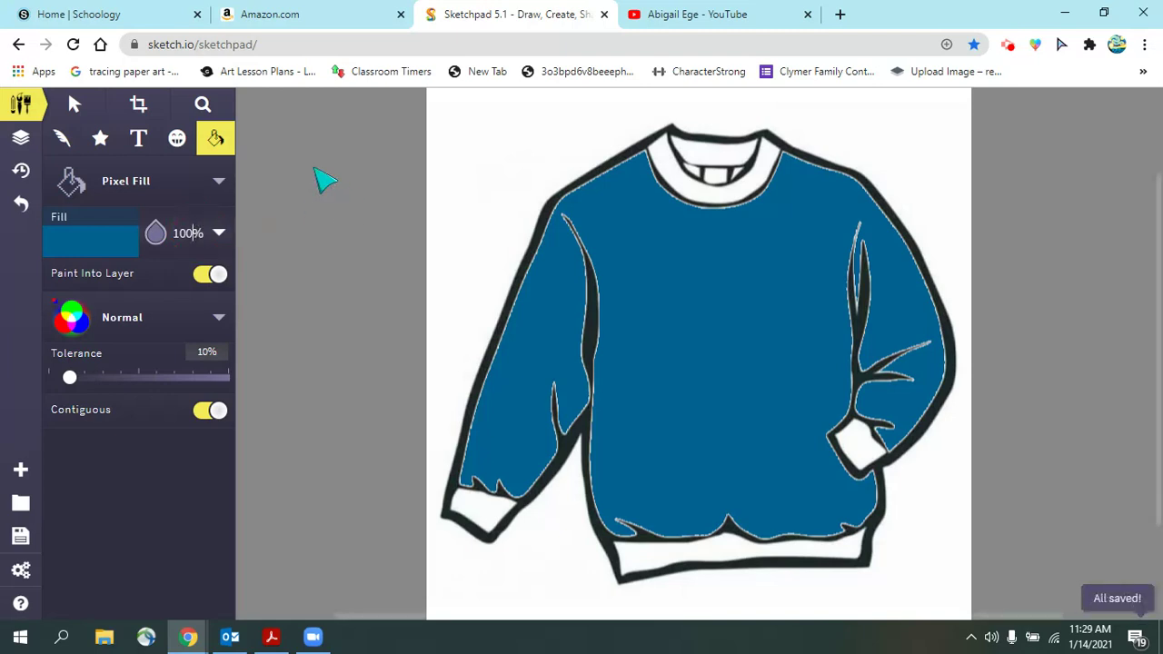
Change the fill opacity to 50%.
click(183, 235)
key(BackSpace)
key(BackSpace)
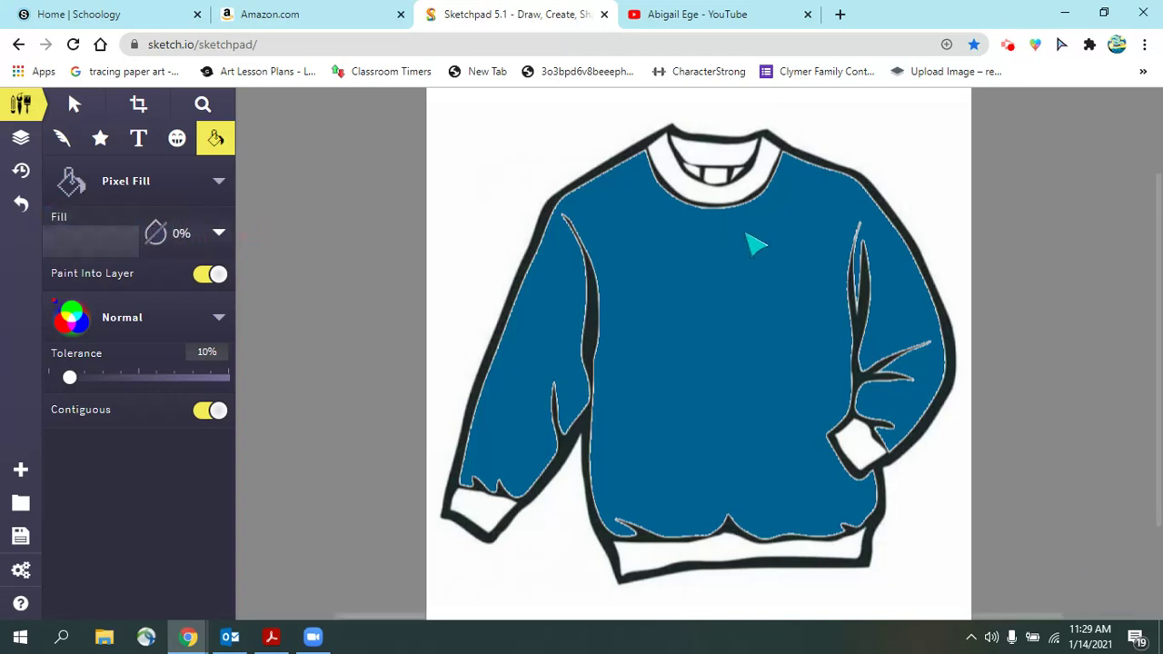
text(5)
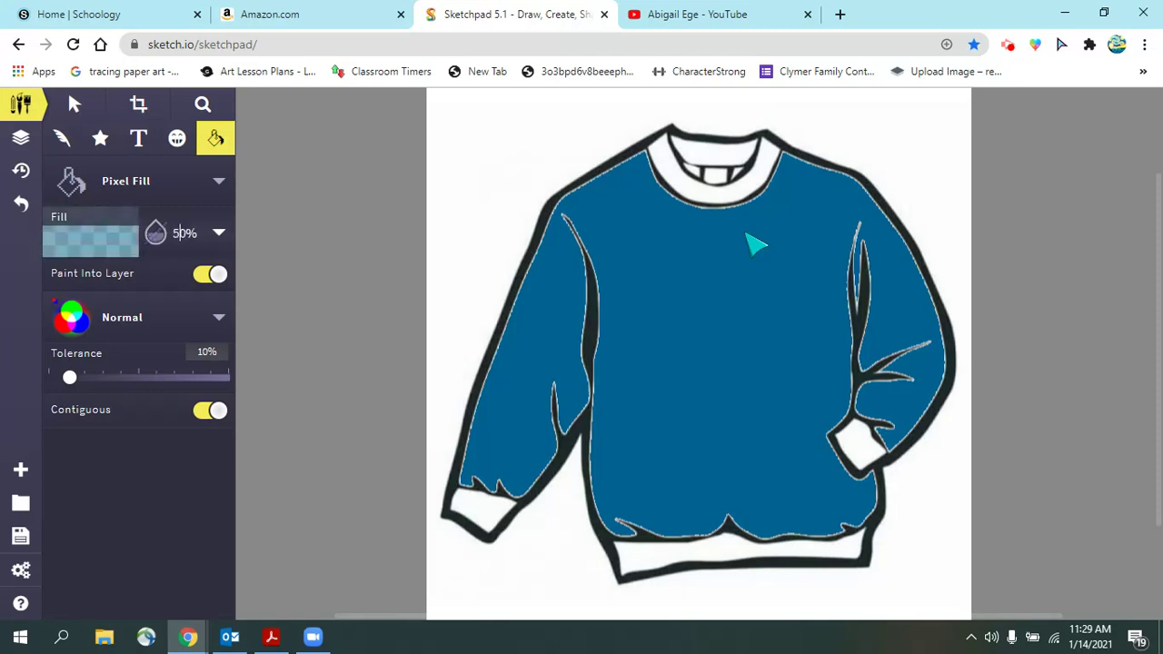
click(112, 247)
click(112, 247)
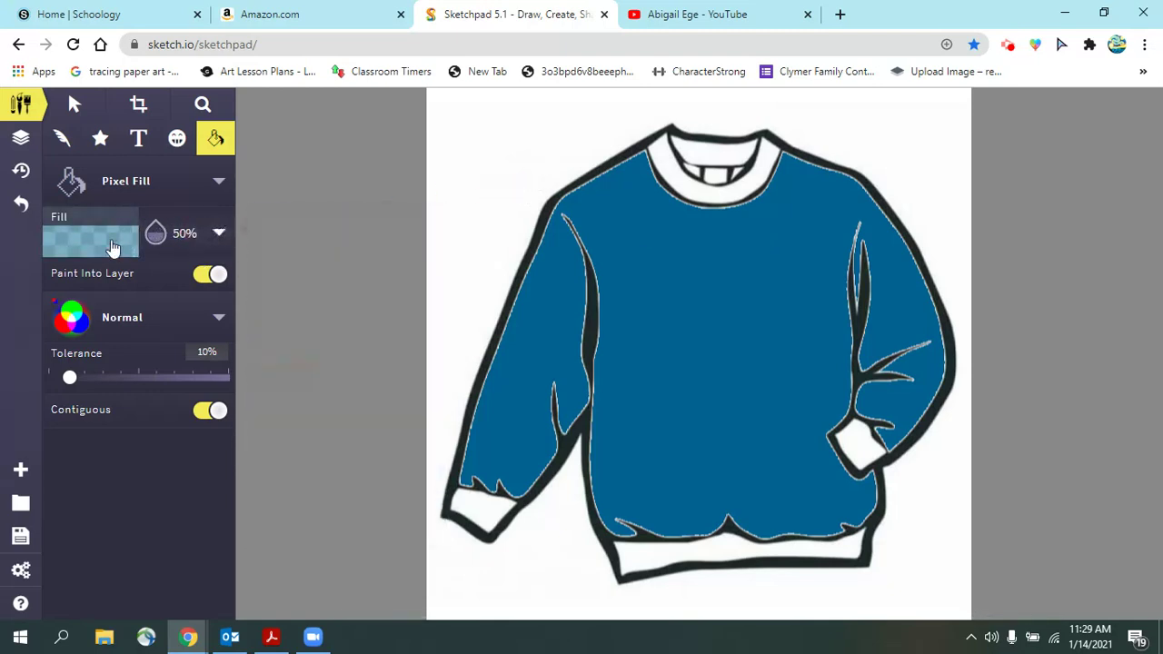
Fill the collar, left cuff, waistband, right cuff and back neck band with translucent blue.
click(661, 158)
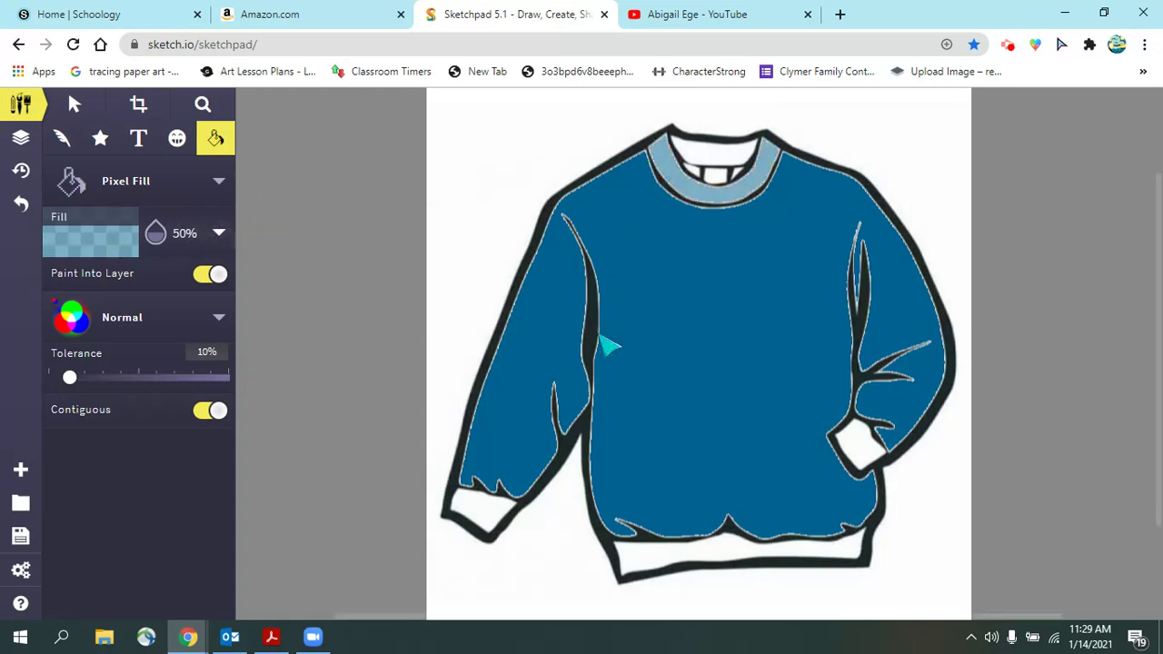
click(486, 512)
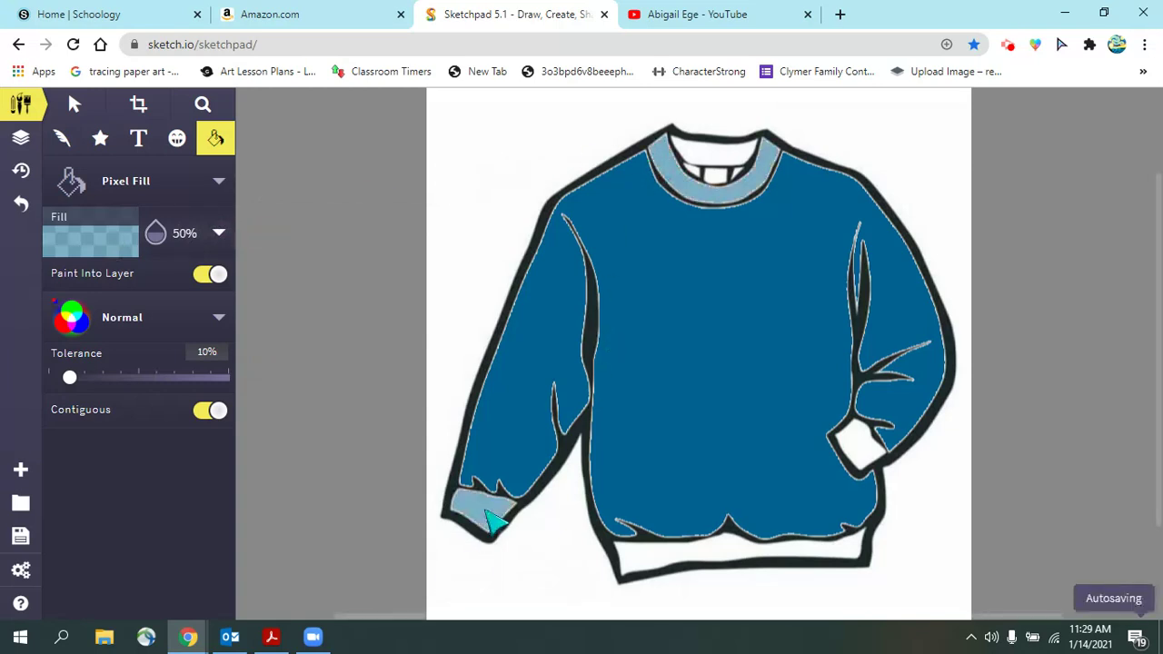
click(645, 558)
click(890, 451)
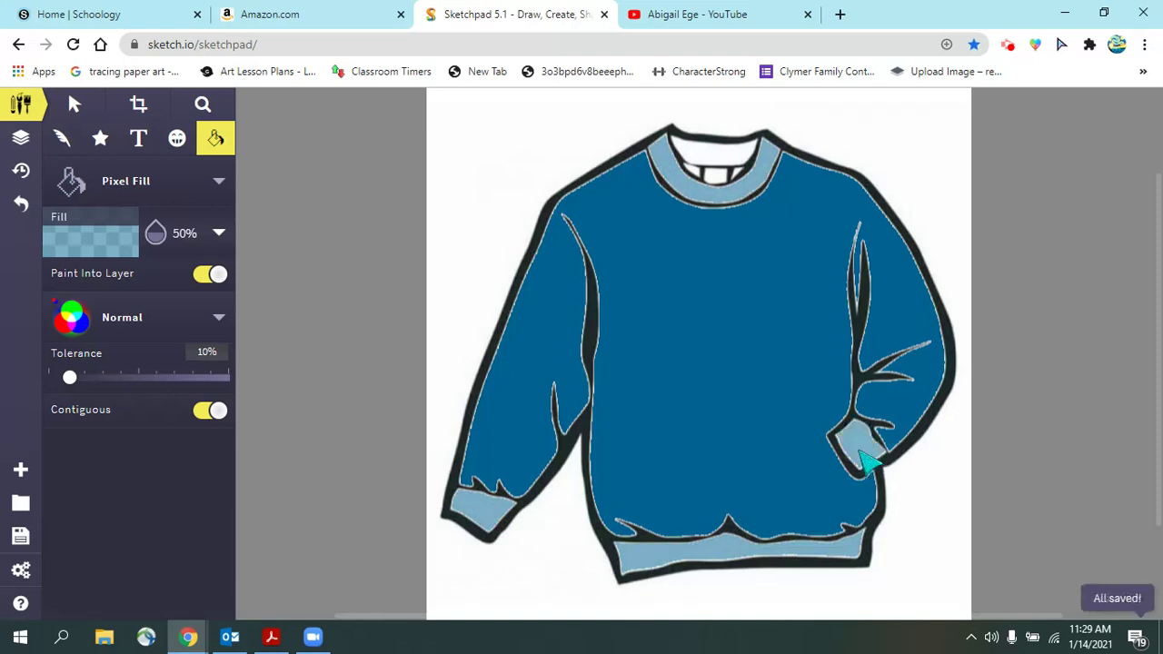
click(713, 162)
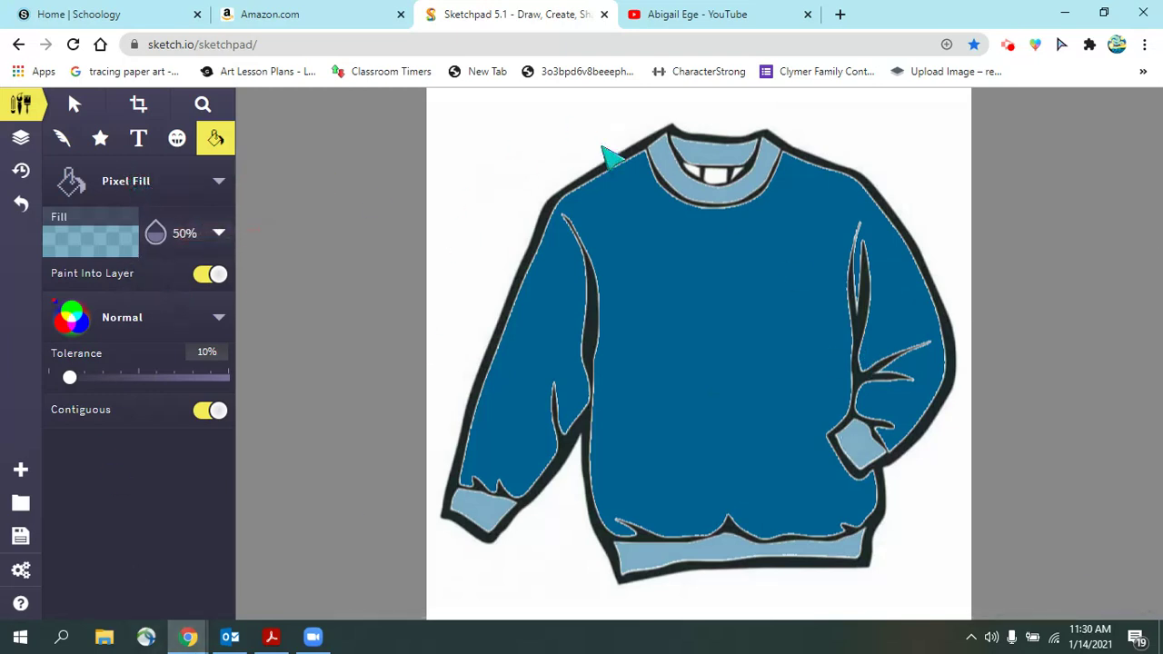
click(173, 190)
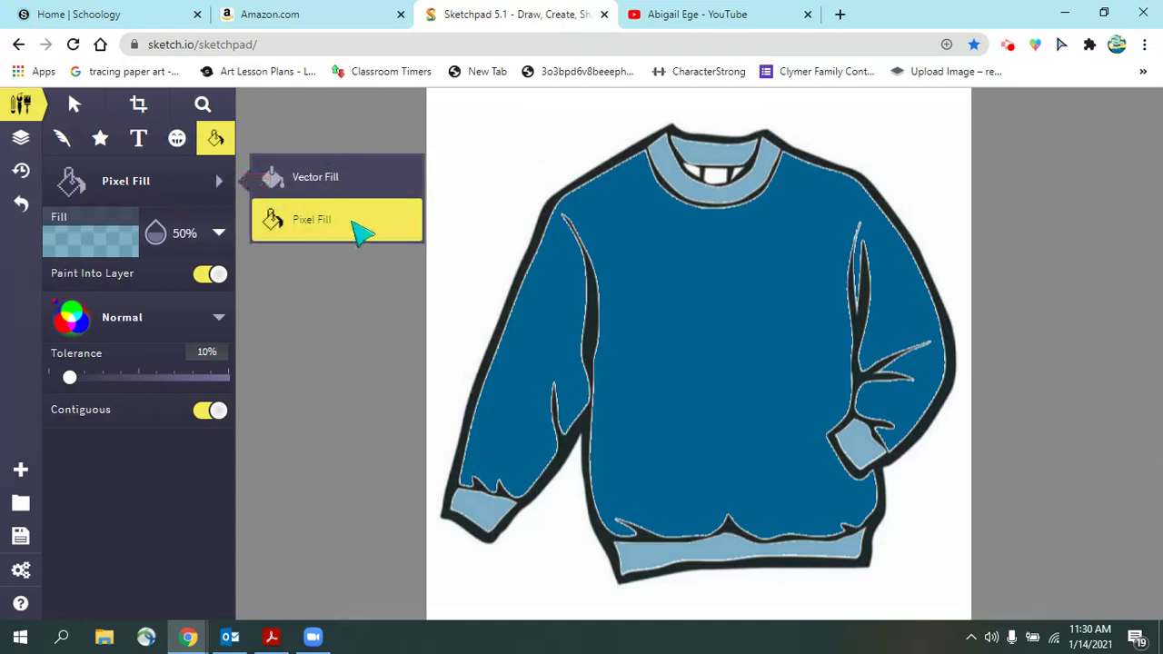
click(336, 227)
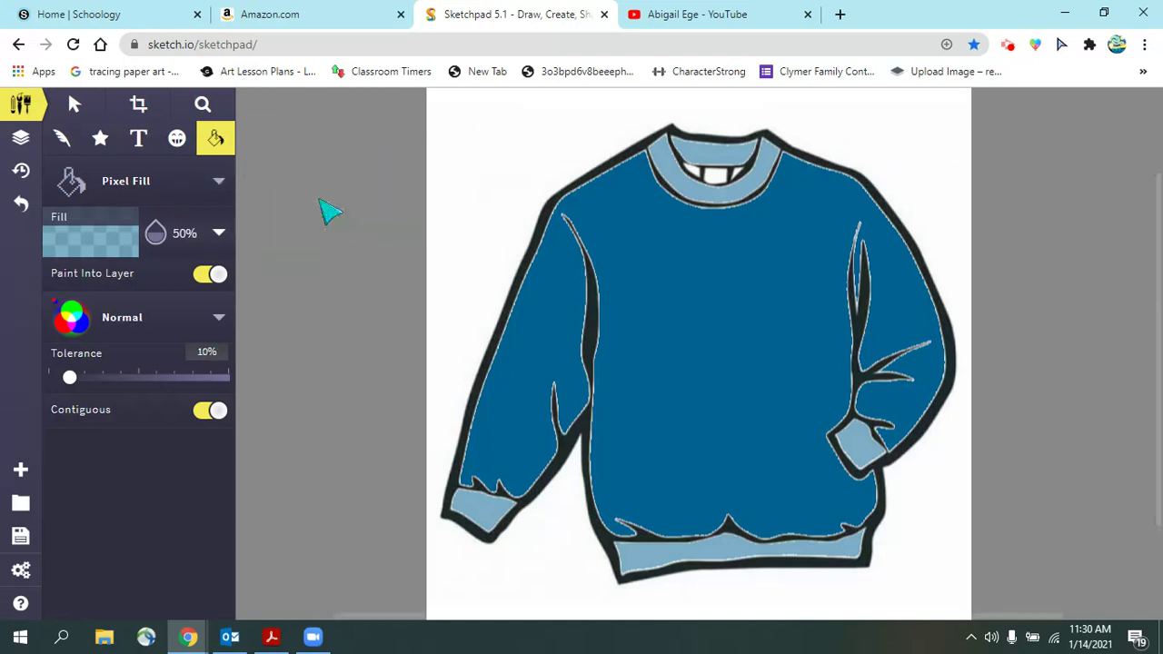